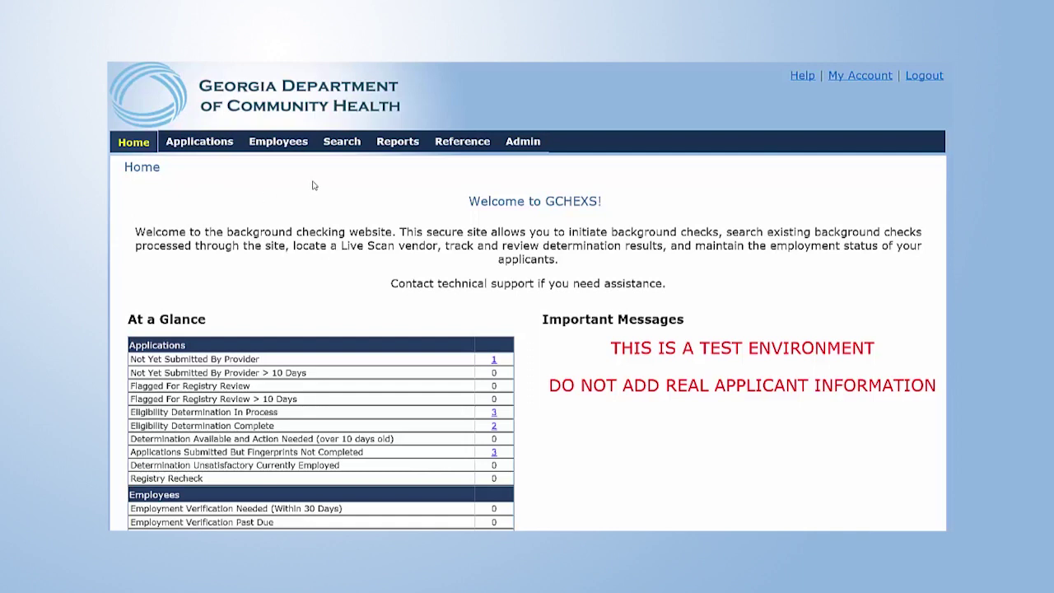
Step: Run the Application Report from the provider reports for 10/6/2015 through 10/22/2015, covering all providers
mouse_move(398, 147)
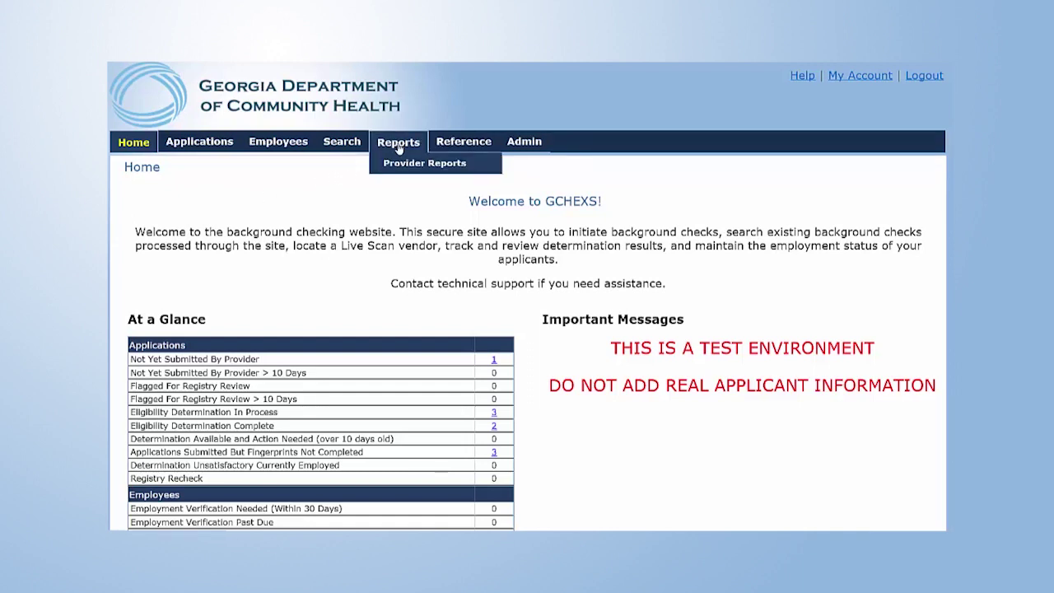
left_click(398, 164)
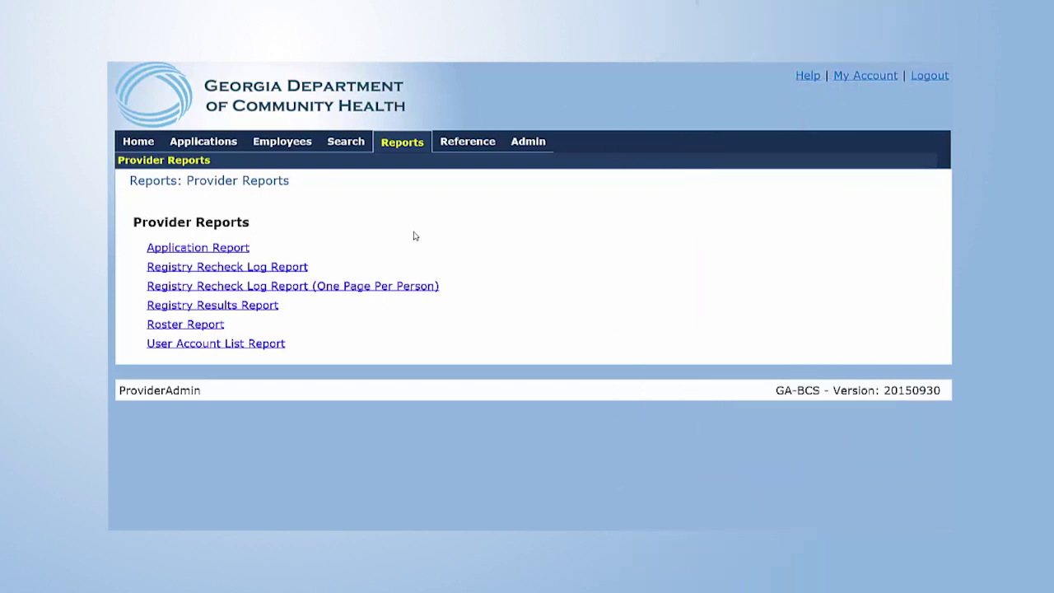
left_click(214, 250)
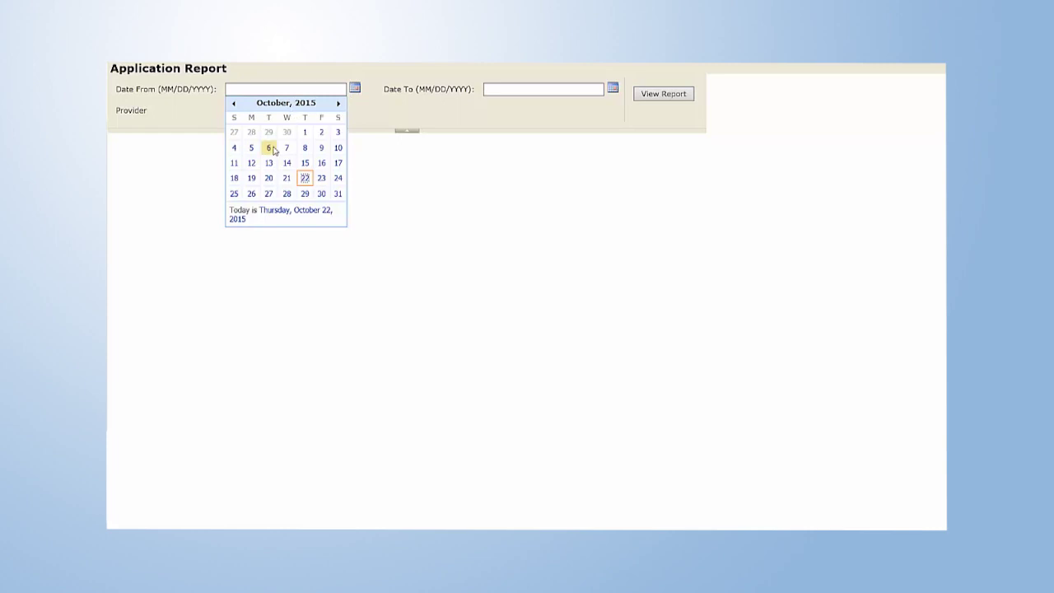
left_click(278, 149)
left_click(613, 88)
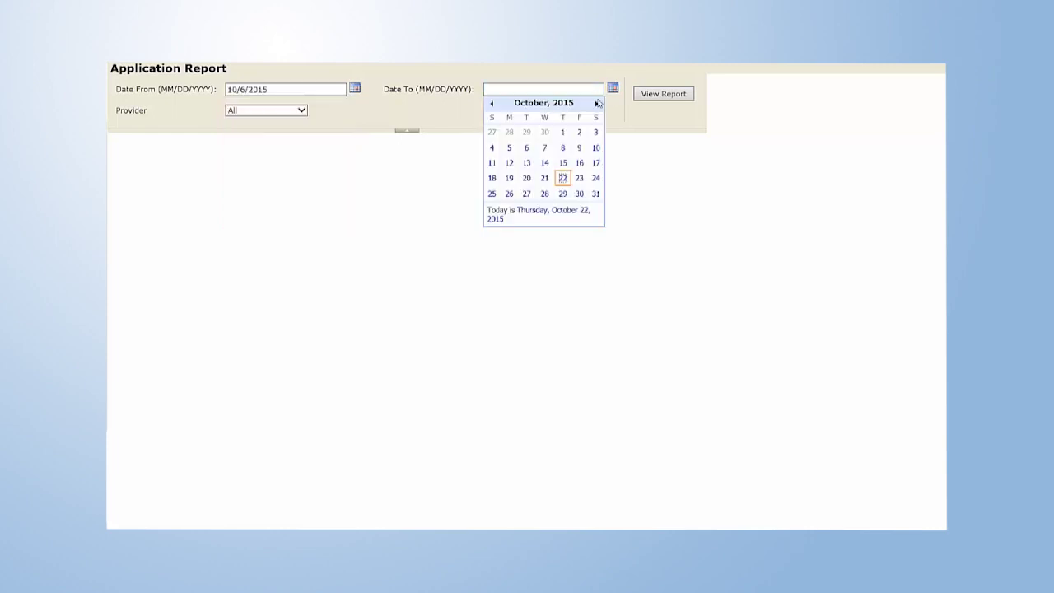
left_click(567, 177)
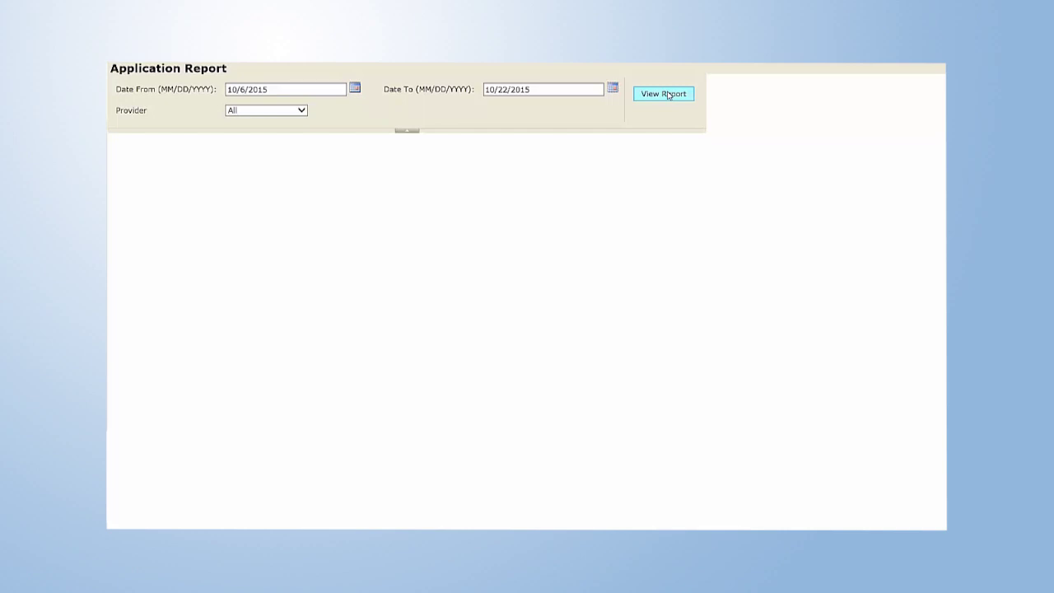
left_click(668, 95)
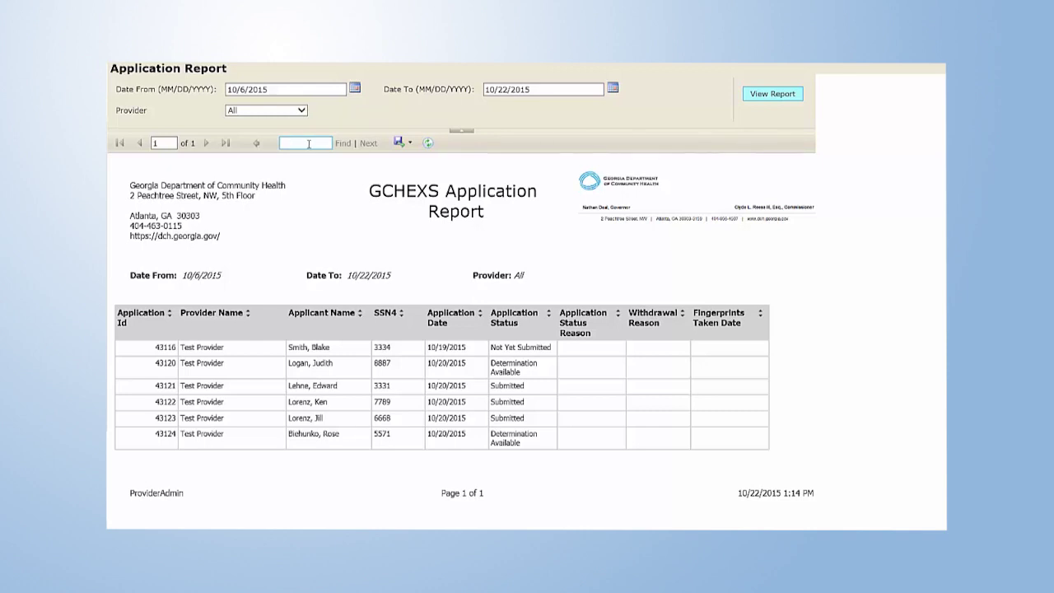
Step: Look over the export formats offered for the Application Report and refresh the report
left_click(410, 144)
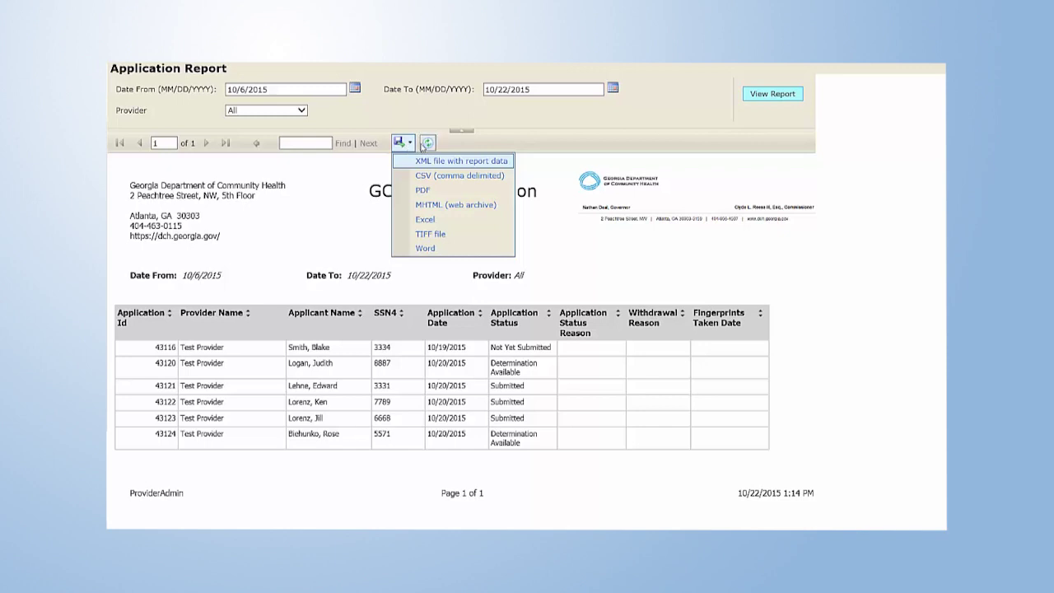
left_click(508, 153)
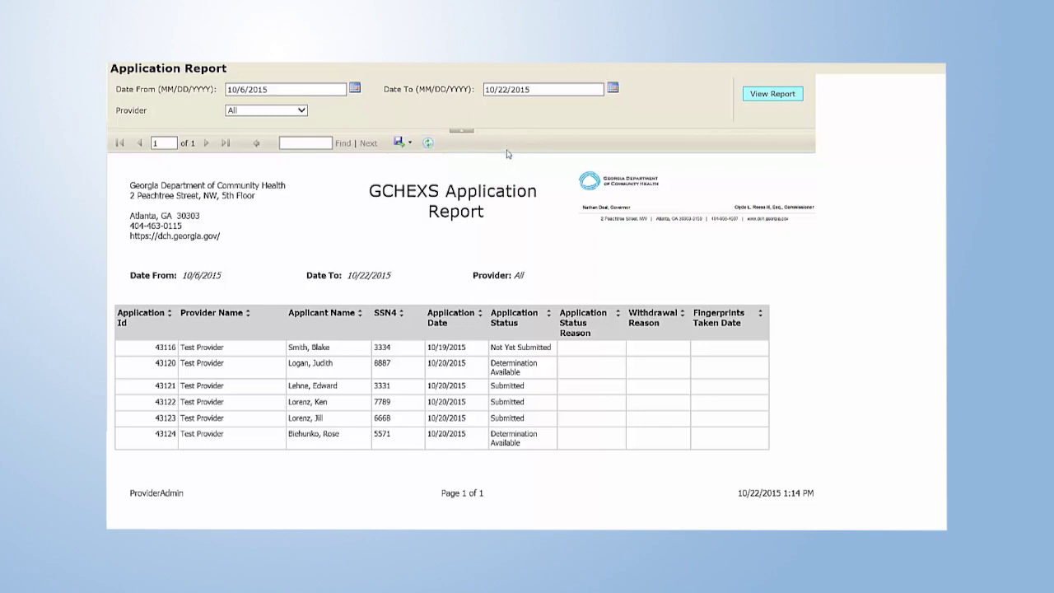
left_click(428, 145)
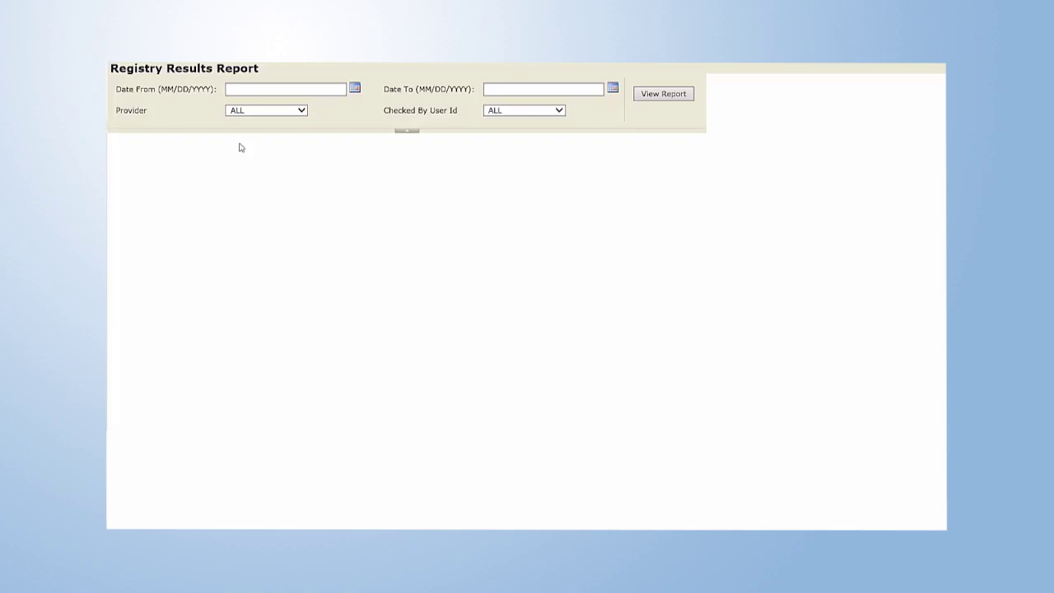
Step: Run the Registry Results Report for 10/1/2015 through 10/22/2015 with provider Test Provider and checked-by user ID ProviderAdmin
left_click(356, 89)
left_click(307, 133)
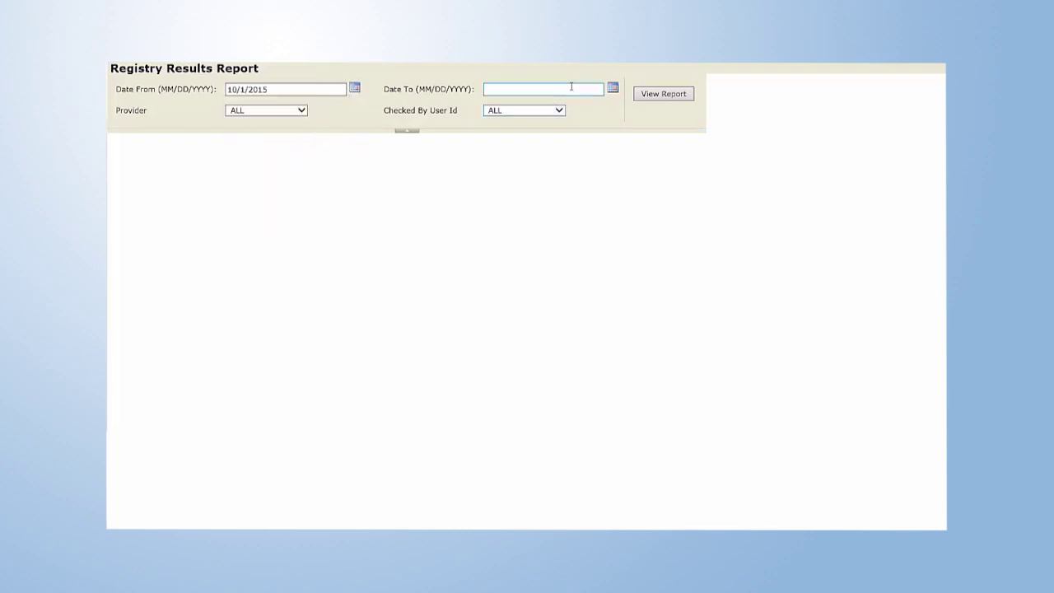
left_click(613, 88)
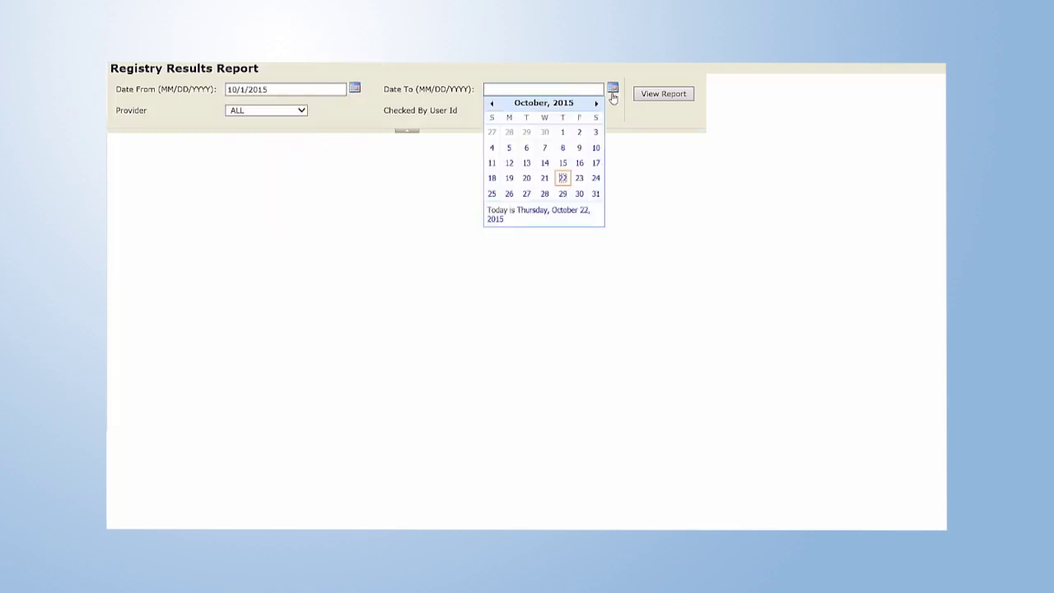
left_click(562, 178)
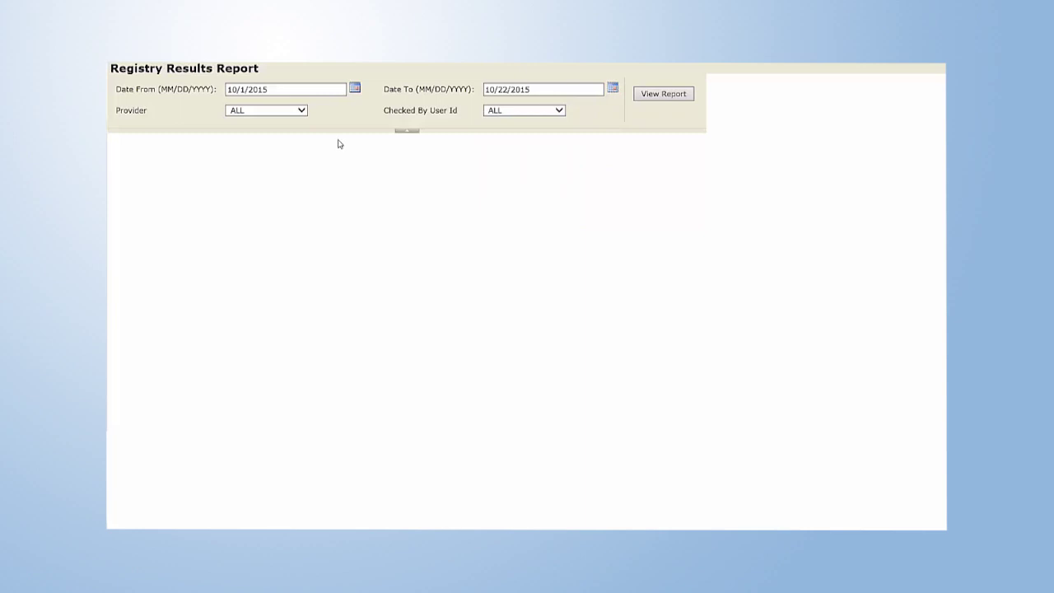
left_click(288, 112)
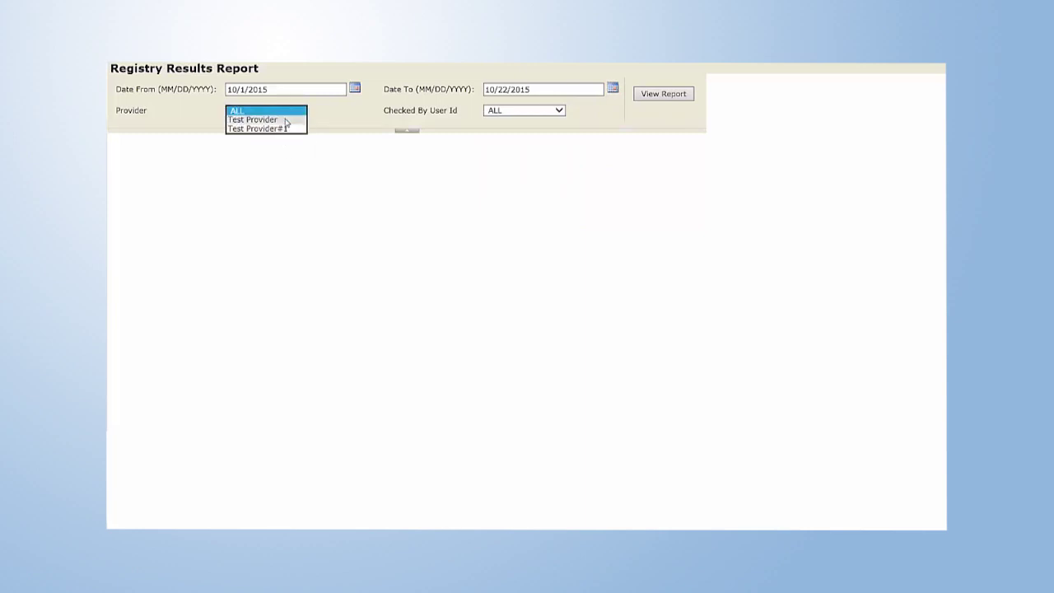
left_click(284, 120)
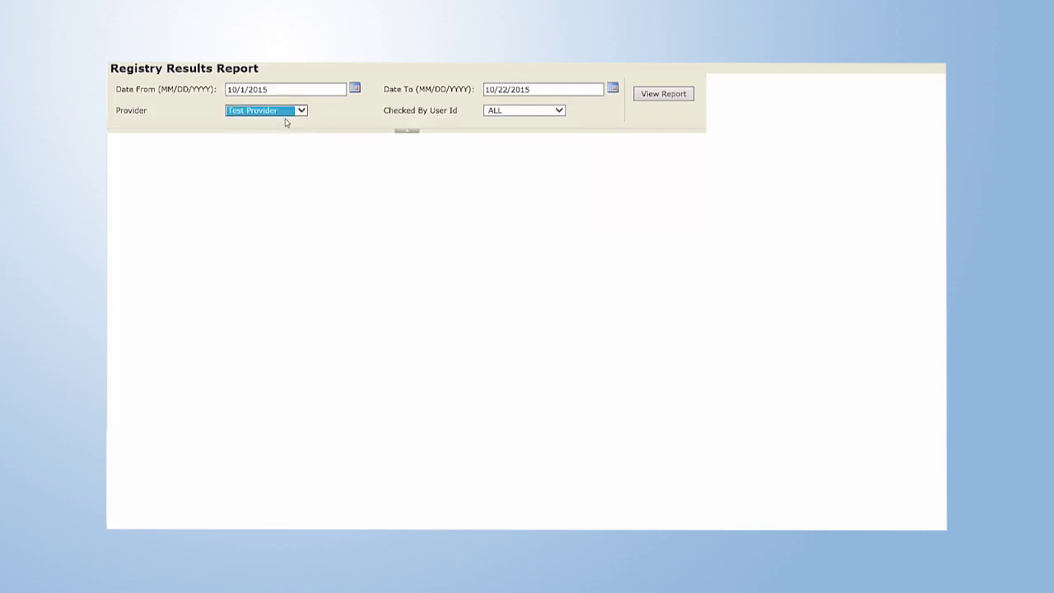
left_click(541, 117)
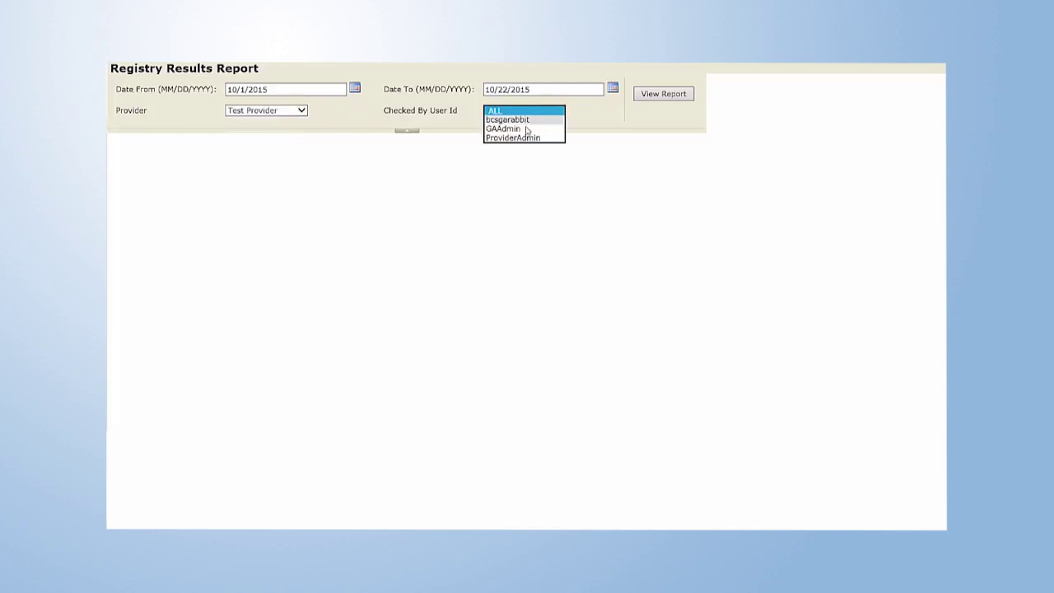
left_click(526, 141)
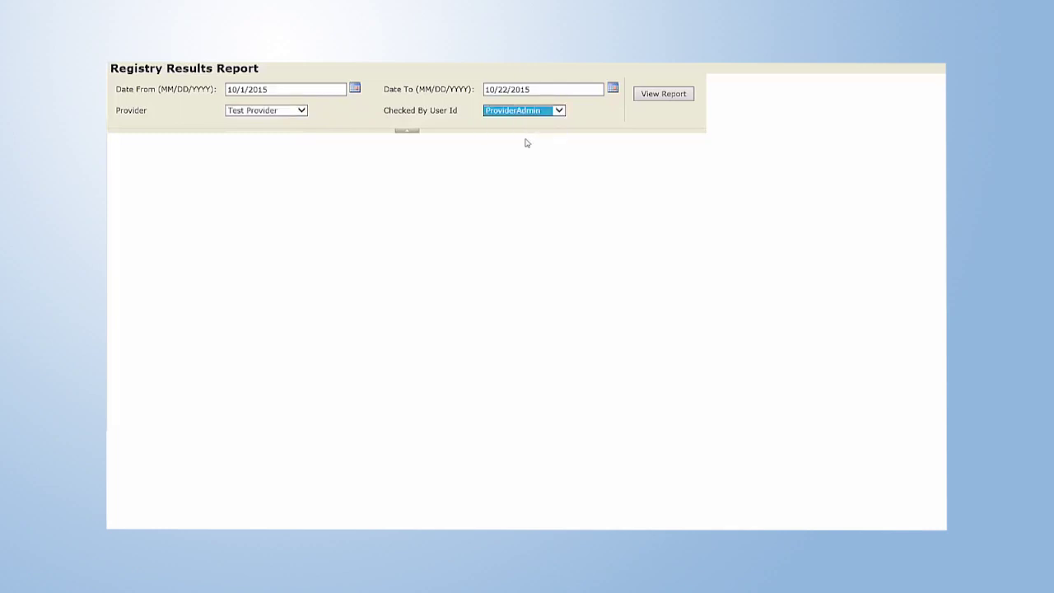
left_click(664, 96)
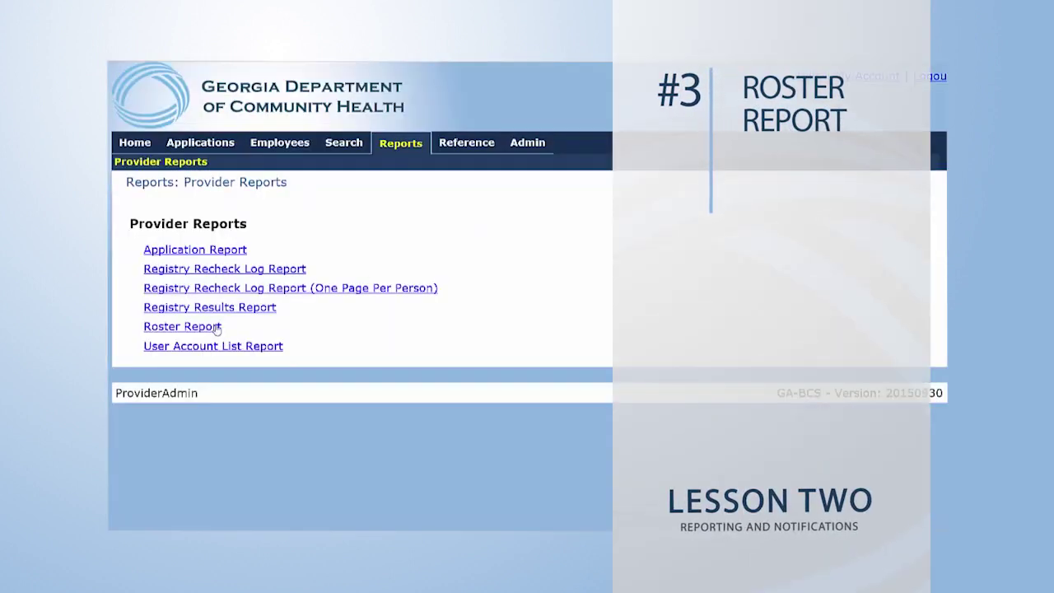
Step: Open the Roster Report and run it for employment status Provisional and provider Test Provider
left_click(216, 328)
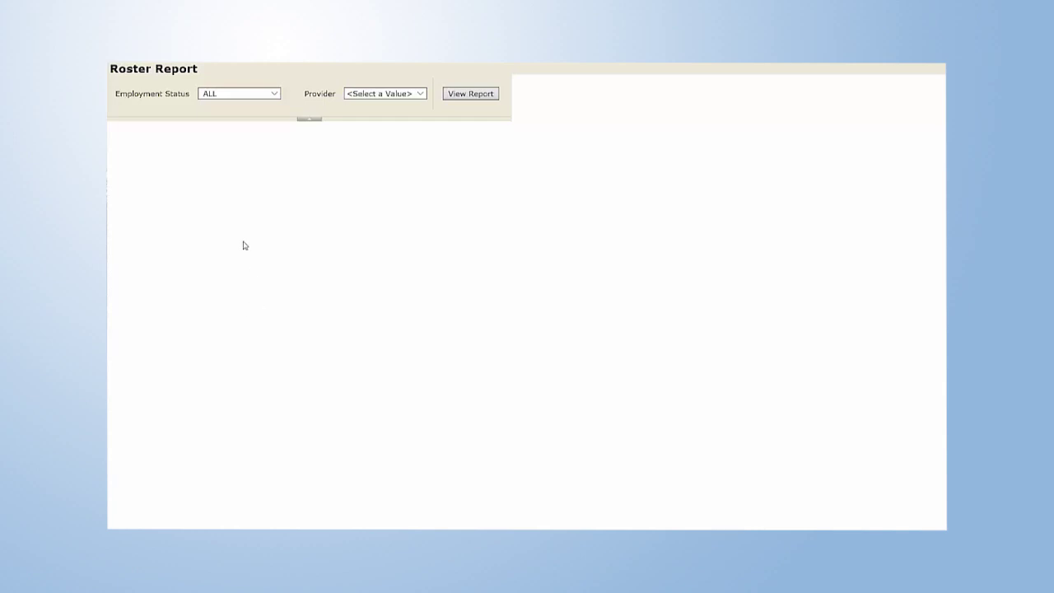
left_click(274, 96)
left_click(266, 103)
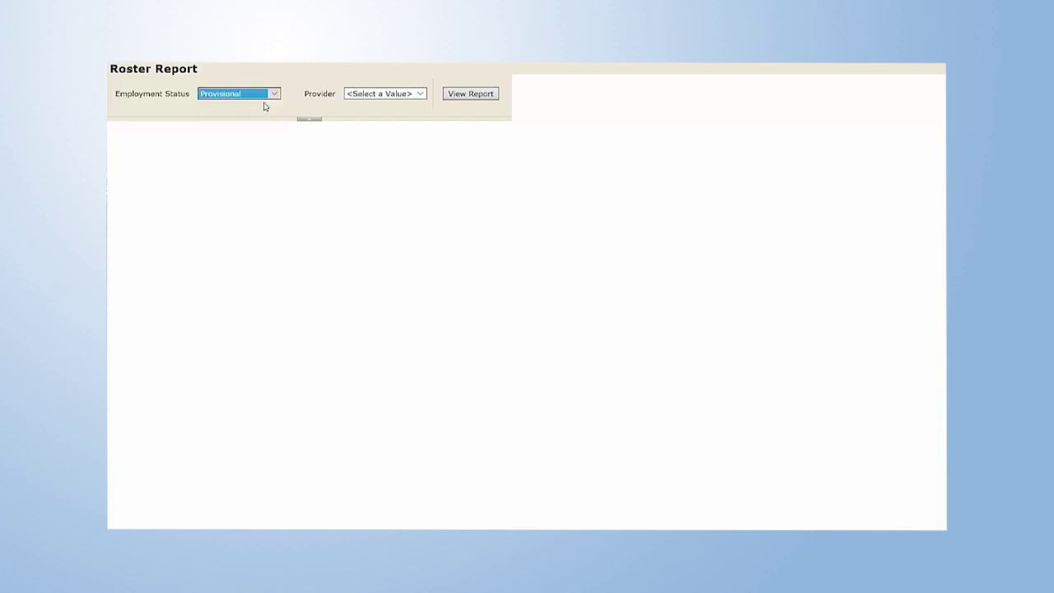
left_click(425, 97)
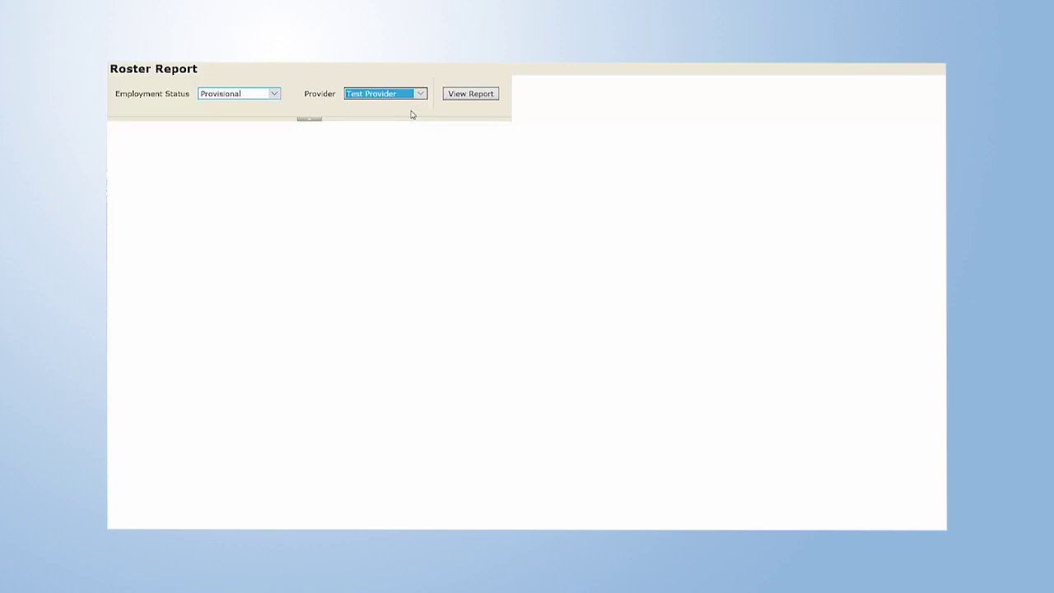
left_click(479, 96)
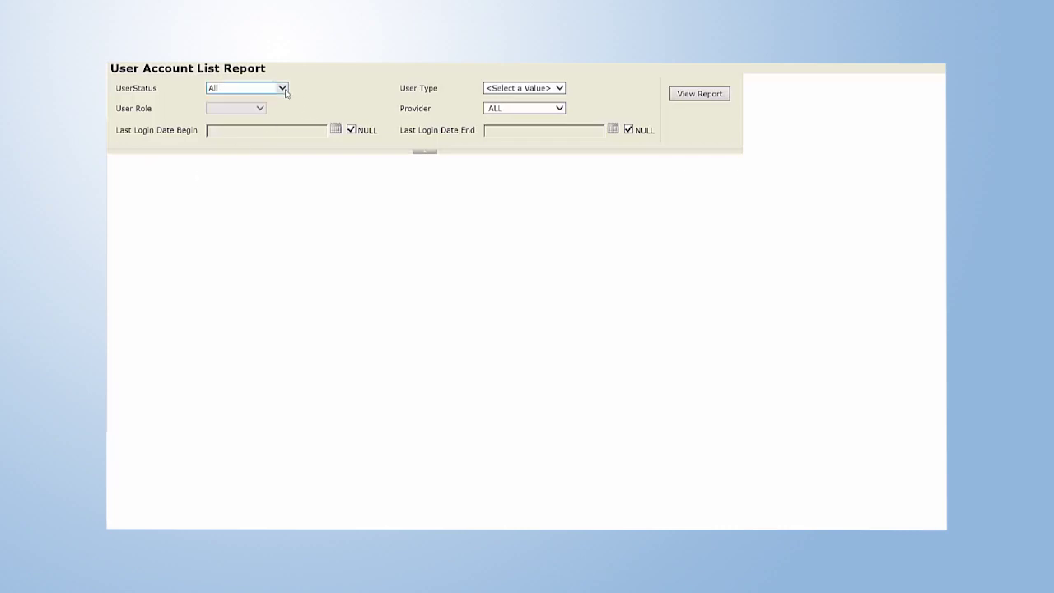
Step: Run the User Account List Report for user type Provider, user role All and provider Test Provider, and review the listed accounts
left_click(543, 88)
left_click(520, 97)
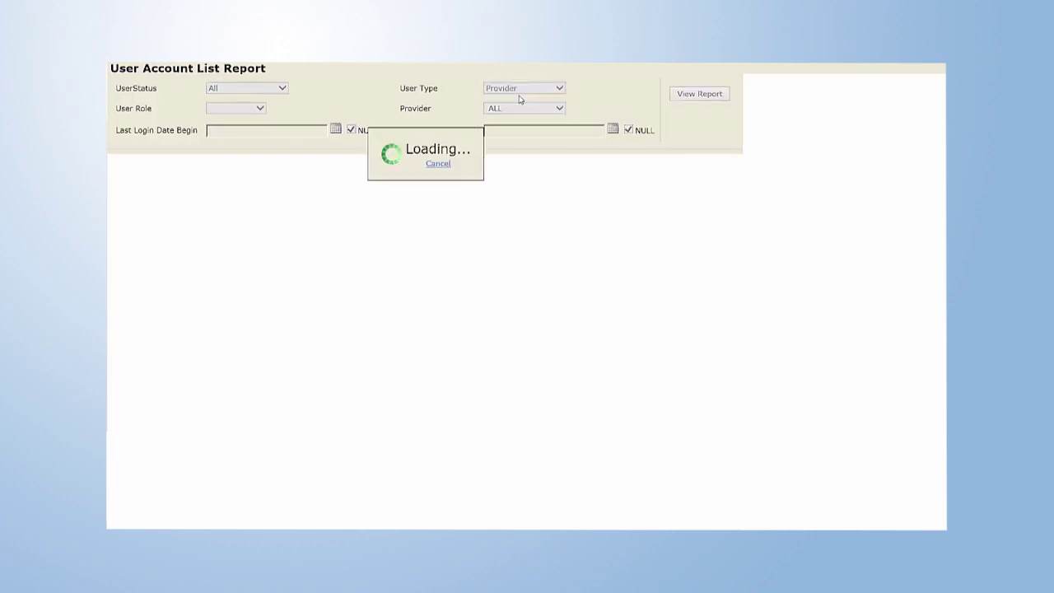
left_click(280, 108)
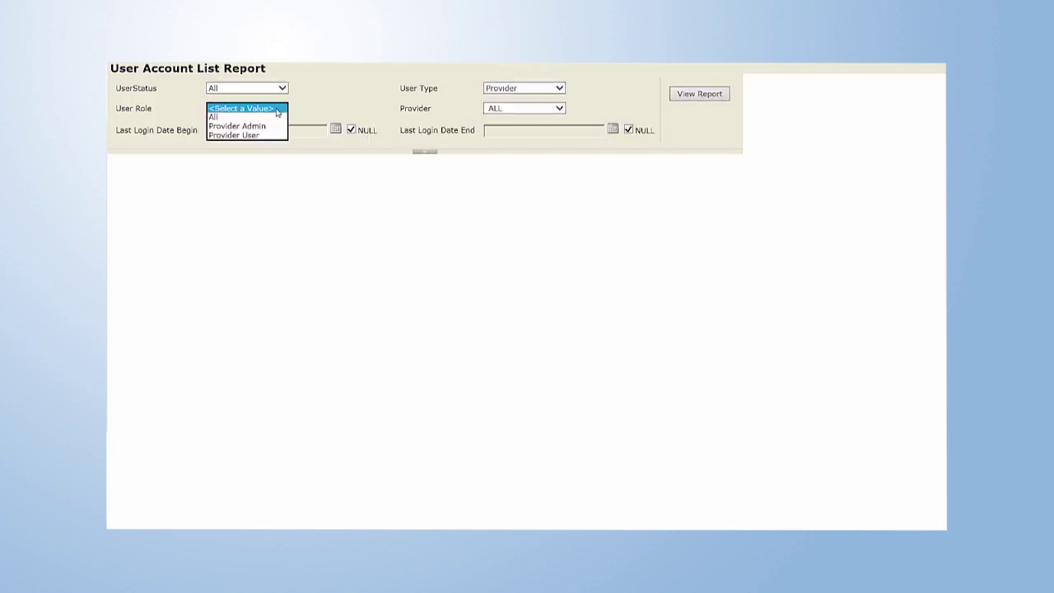
left_click(266, 117)
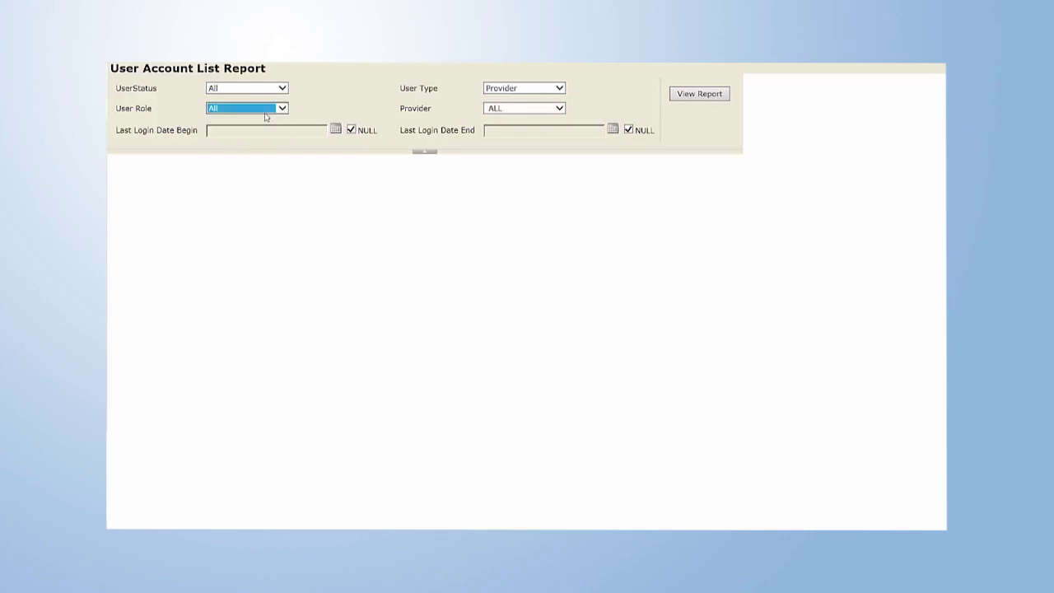
left_click(558, 109)
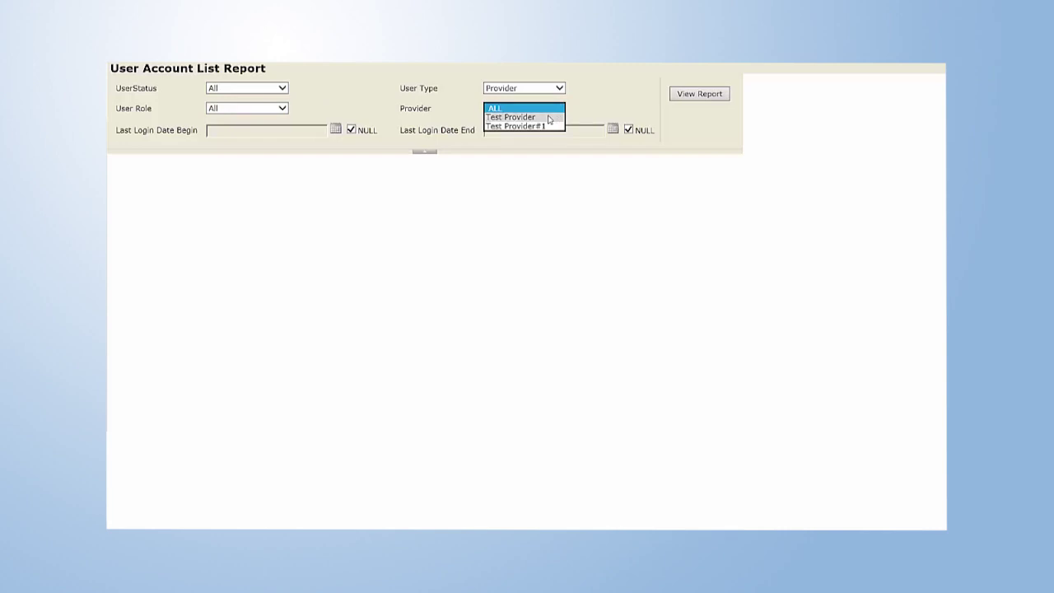
left_click(547, 118)
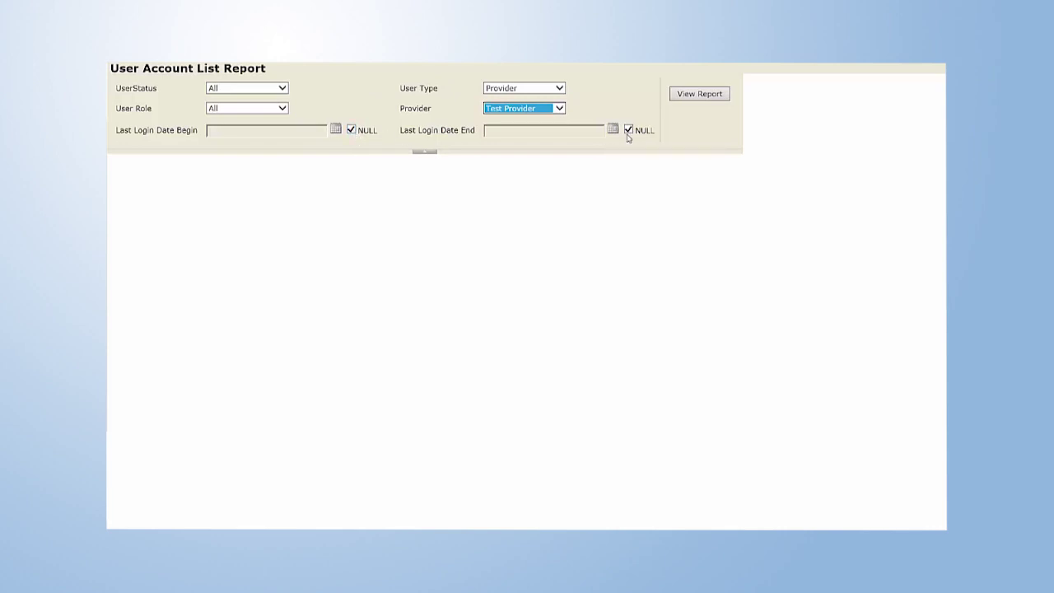
left_click(713, 95)
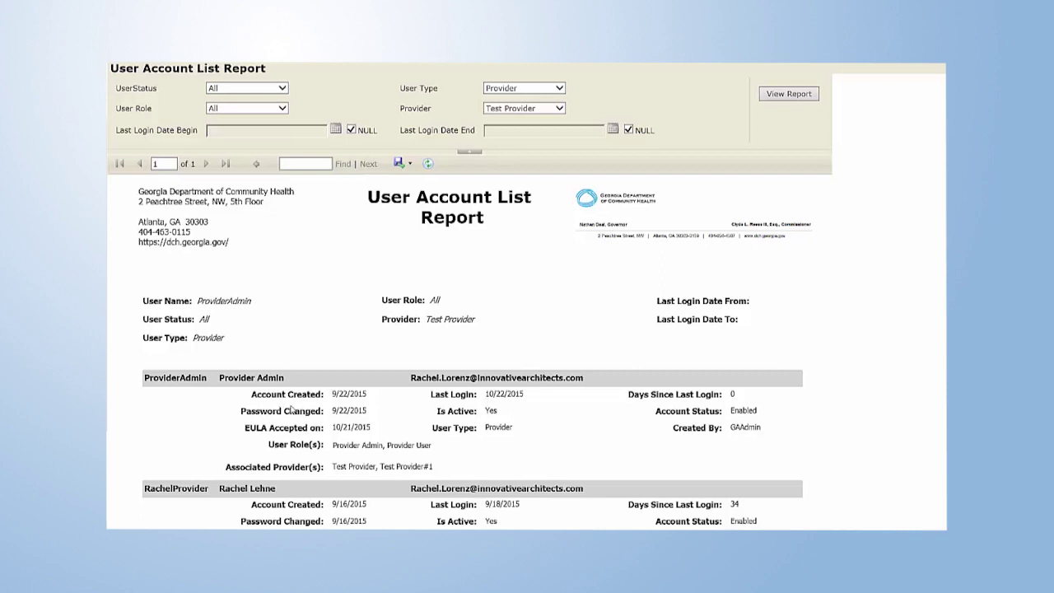
scroll(291, 409, "down", 2)
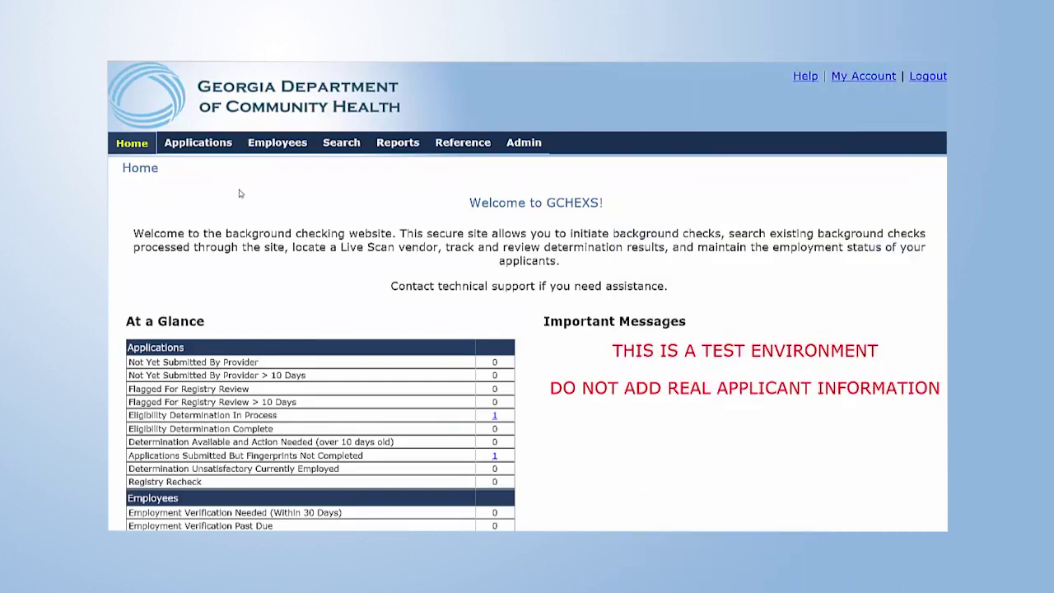
Step: Save the account's notification subscriptions with Applicant Initiated Determination Available set to Receive
left_click(859, 78)
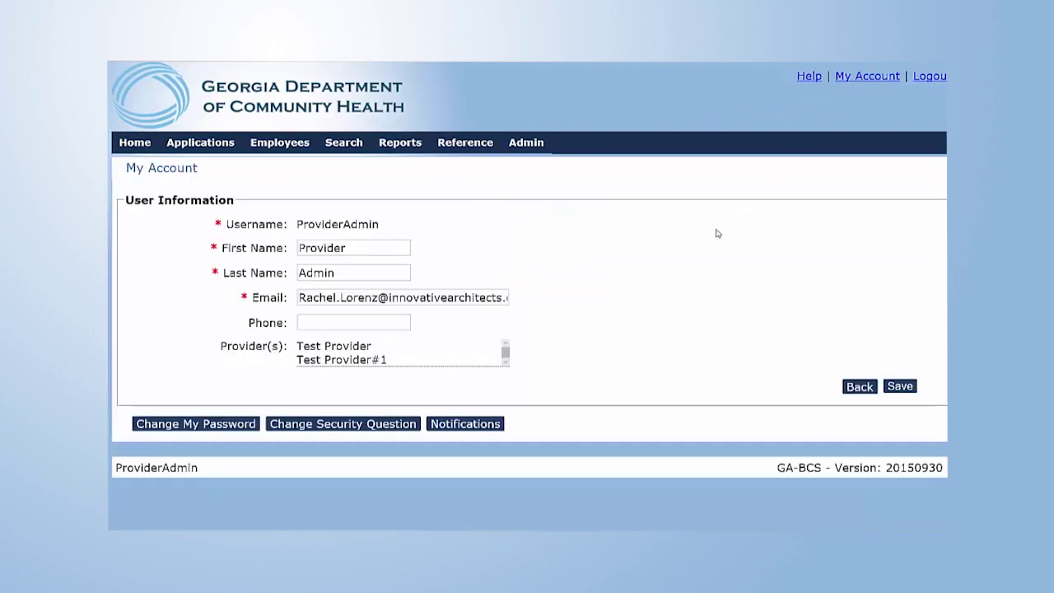
left_click(470, 423)
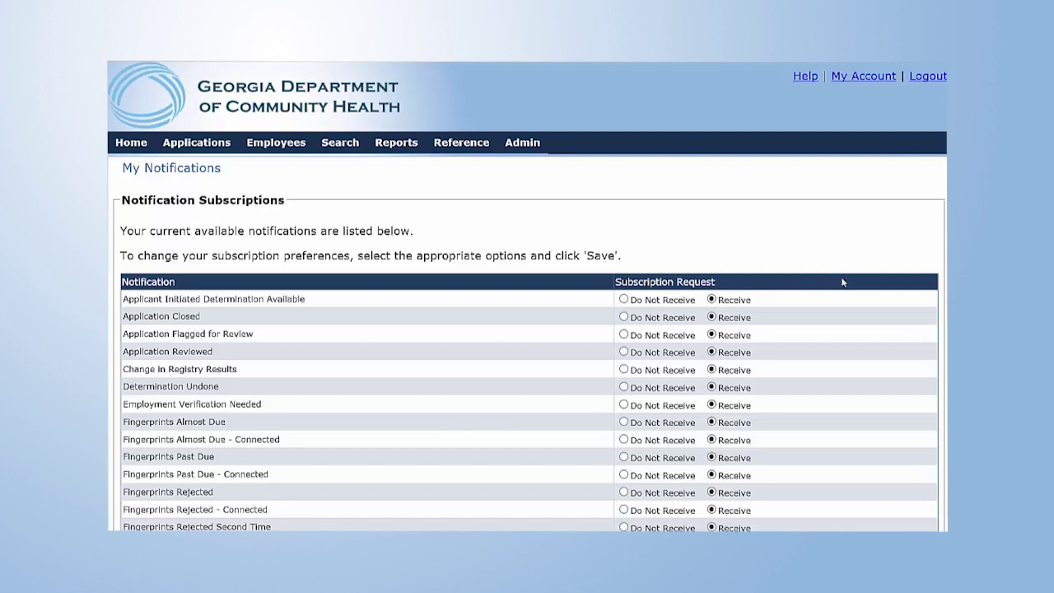
left_click(624, 299)
left_click(712, 300)
scroll(806, 299, "down", 4)
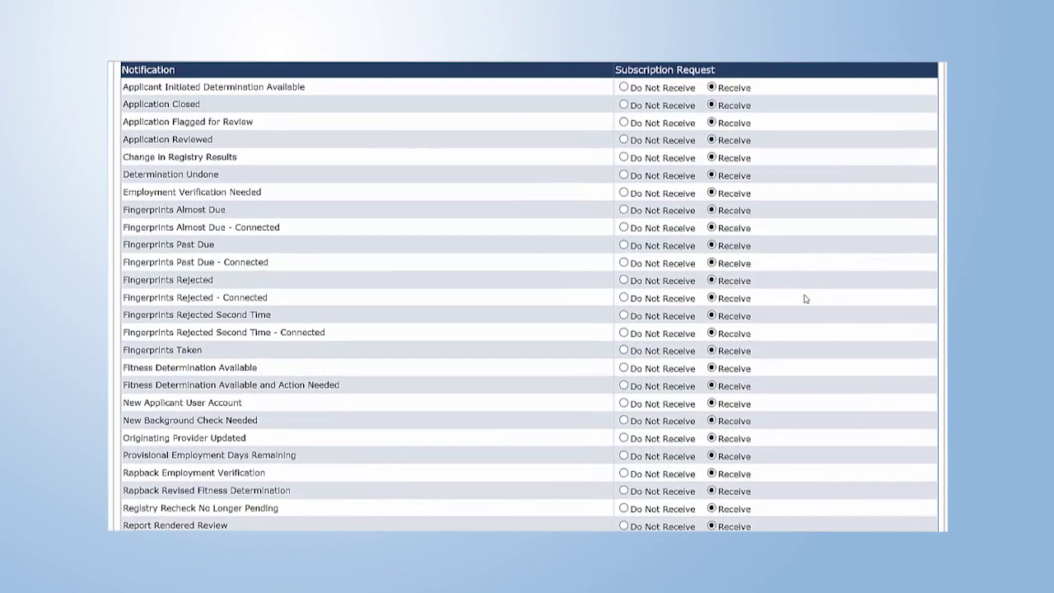
scroll(805, 299, "down", 1)
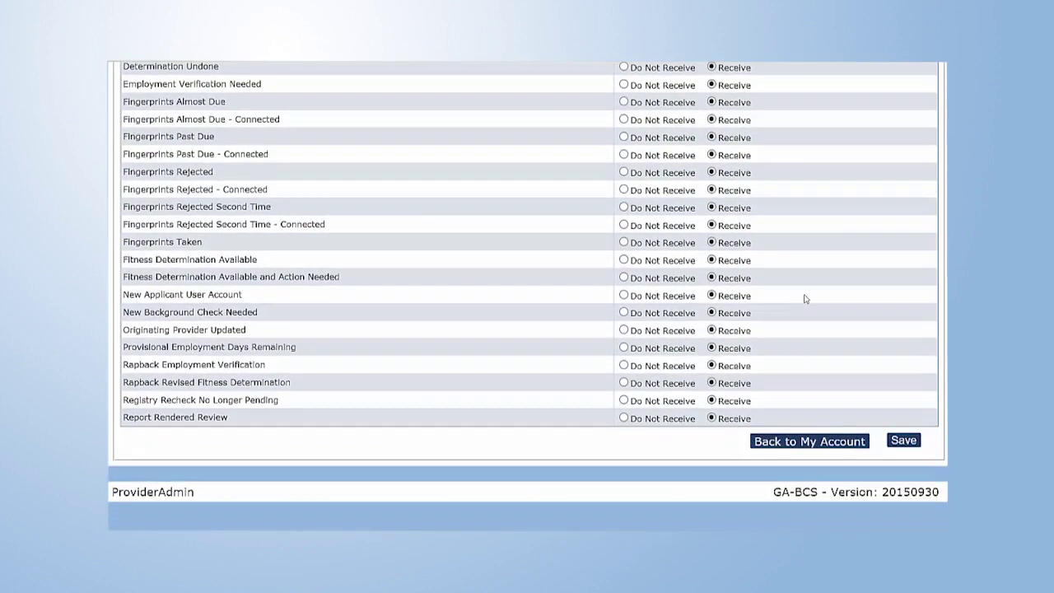
left_click(910, 445)
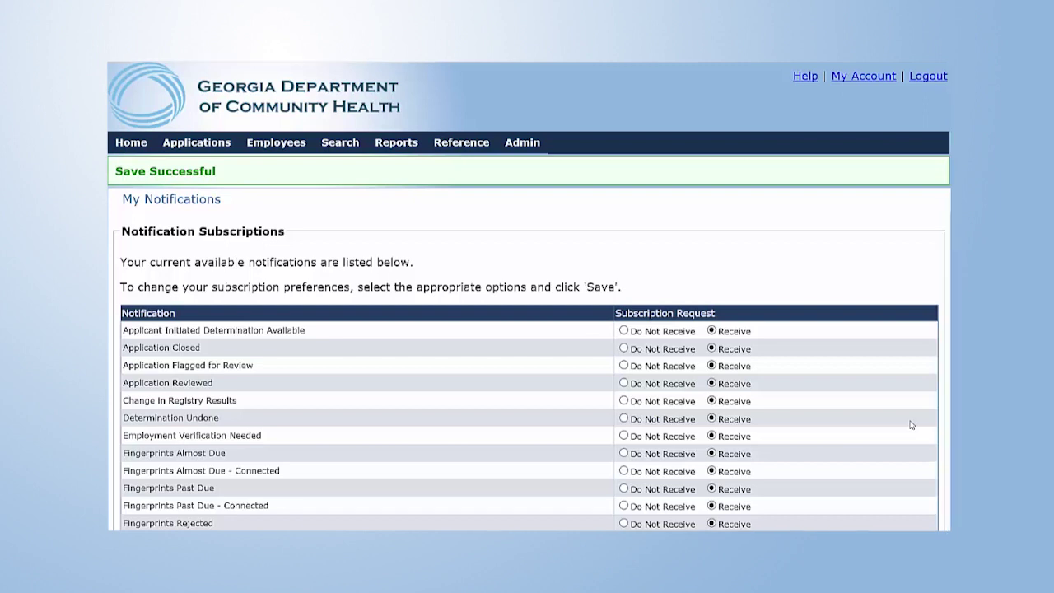
Step: Open the site's Help page from the notification subscriptions
scroll(865, 389, "down", 1)
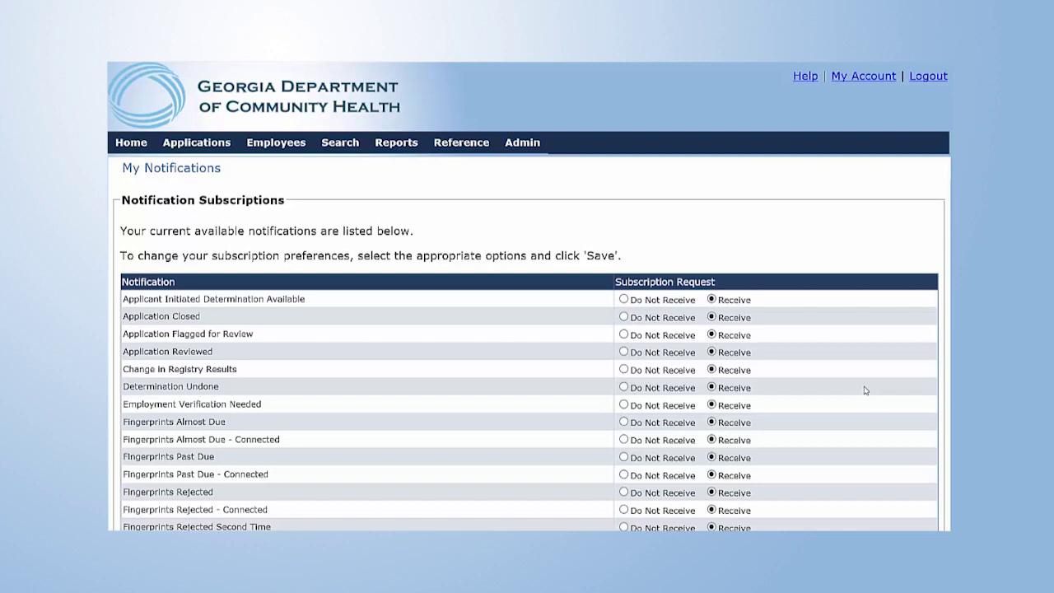
left_click(803, 78)
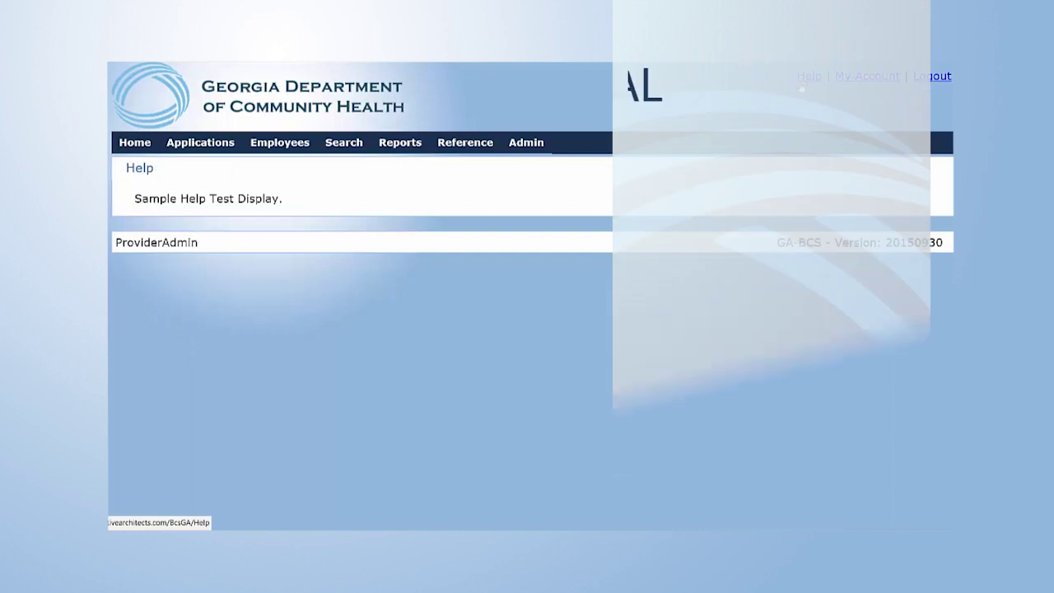